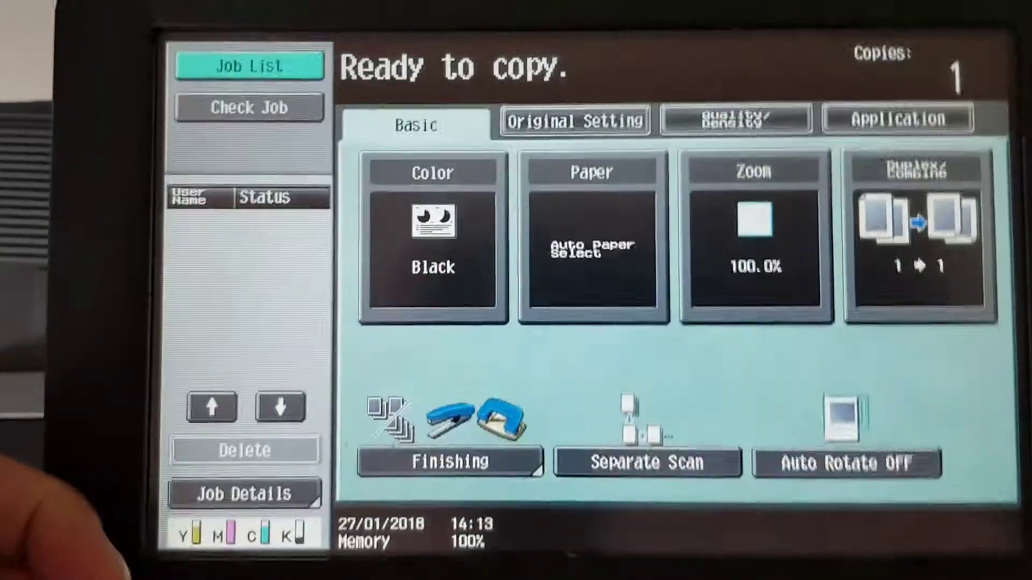
# - Set colour mode to Full Color and pick A4 paper from tray 1
pyautogui.click(433, 242)
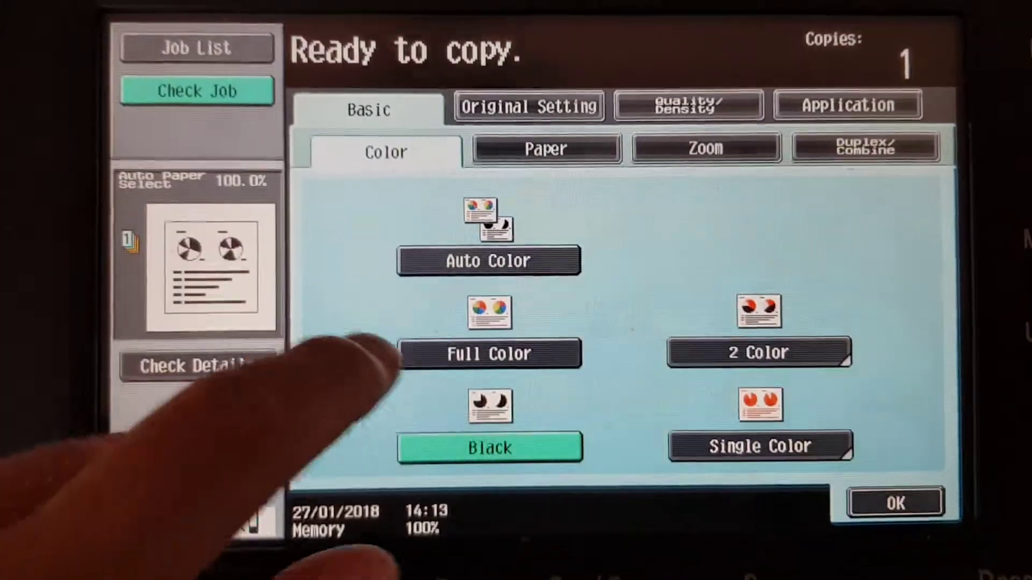
pyautogui.click(480, 341)
pyautogui.click(890, 491)
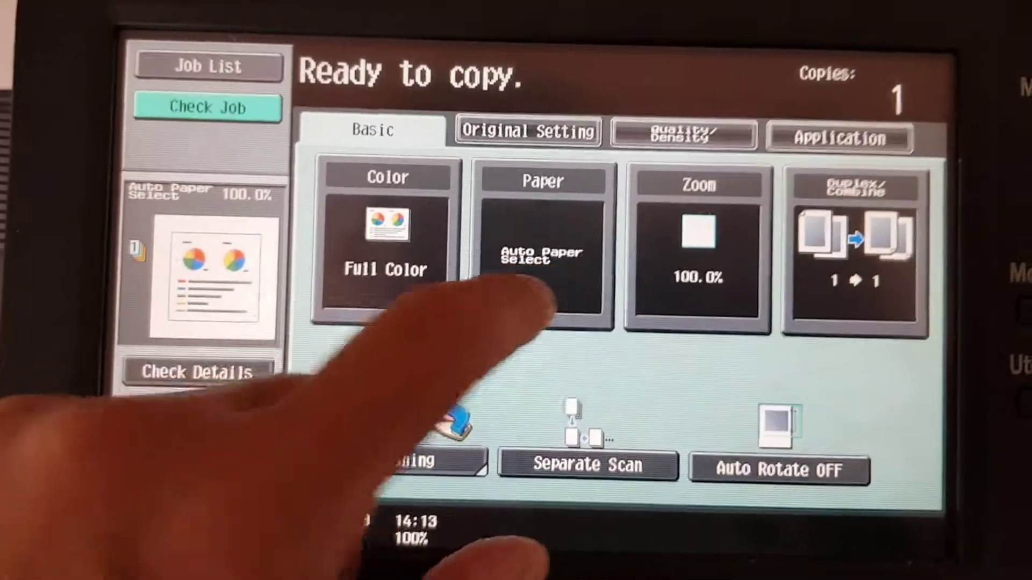
pyautogui.click(549, 218)
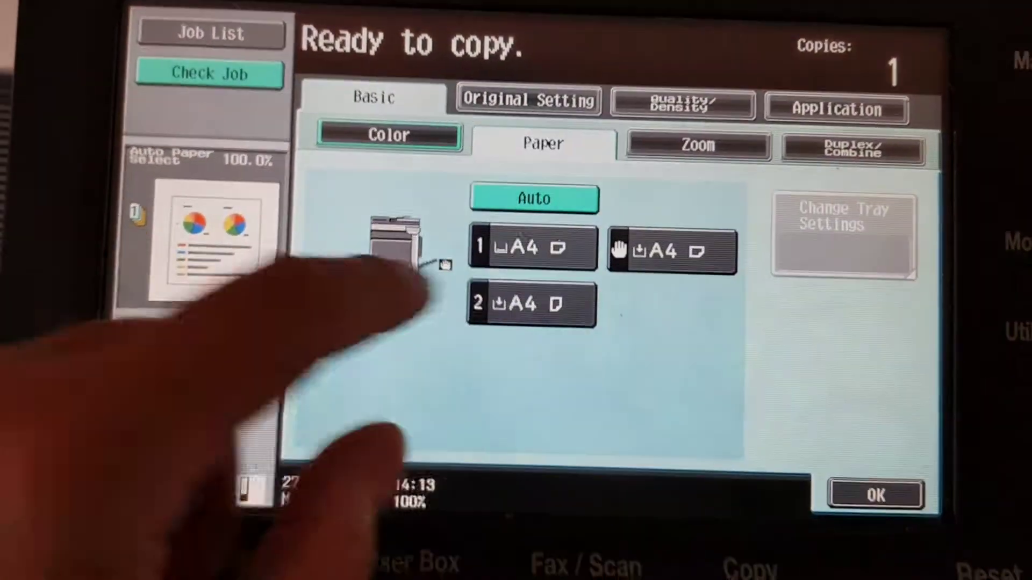
pyautogui.click(532, 247)
# - Confirm the tray 1 A4 paper and set the original size to A4
pyautogui.click(875, 495)
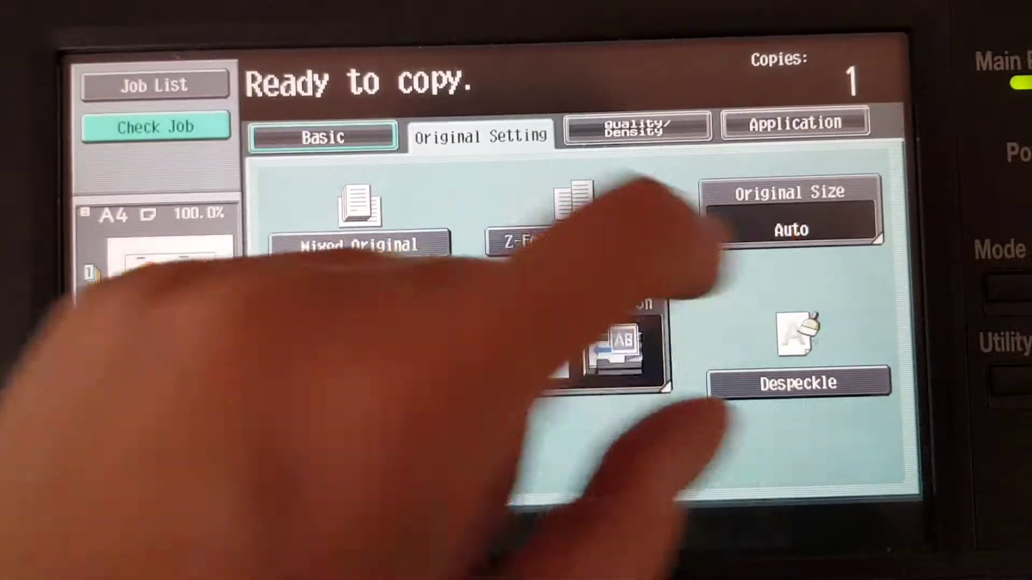
pyautogui.click(786, 218)
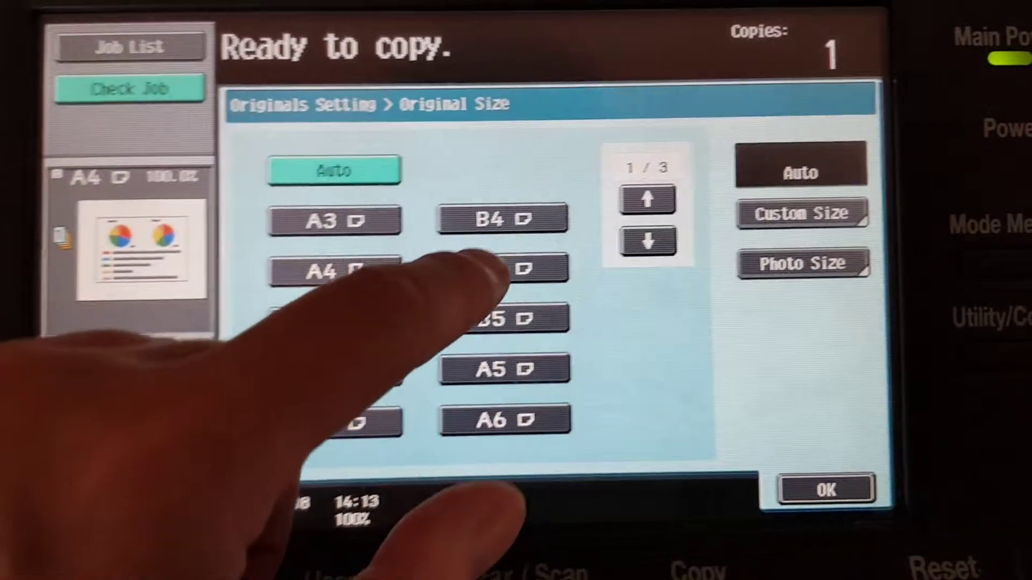
pyautogui.click(479, 236)
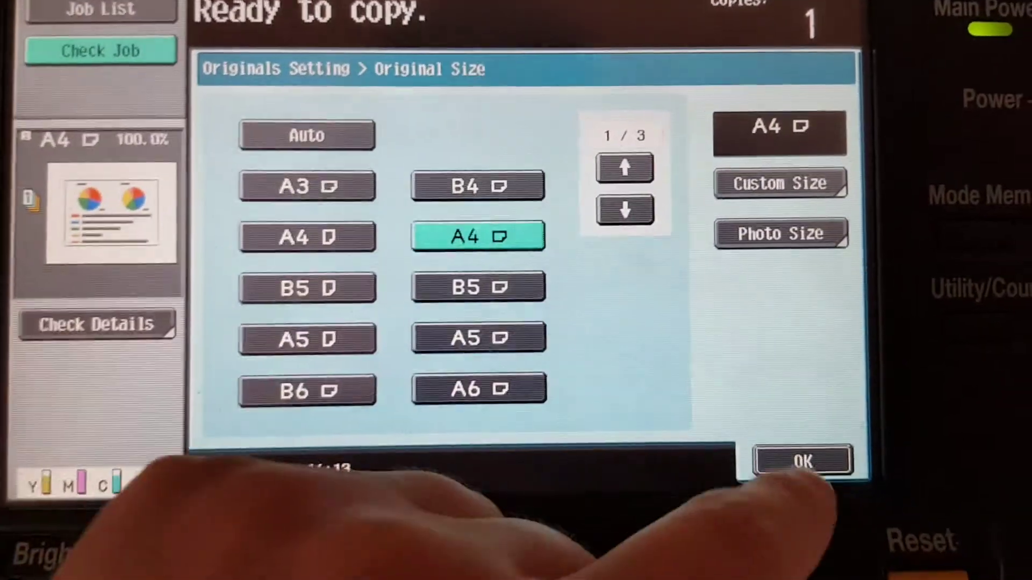
pyautogui.click(802, 461)
# - Darken text enhancement to +3 in Quality/Density
pyautogui.click(600, 100)
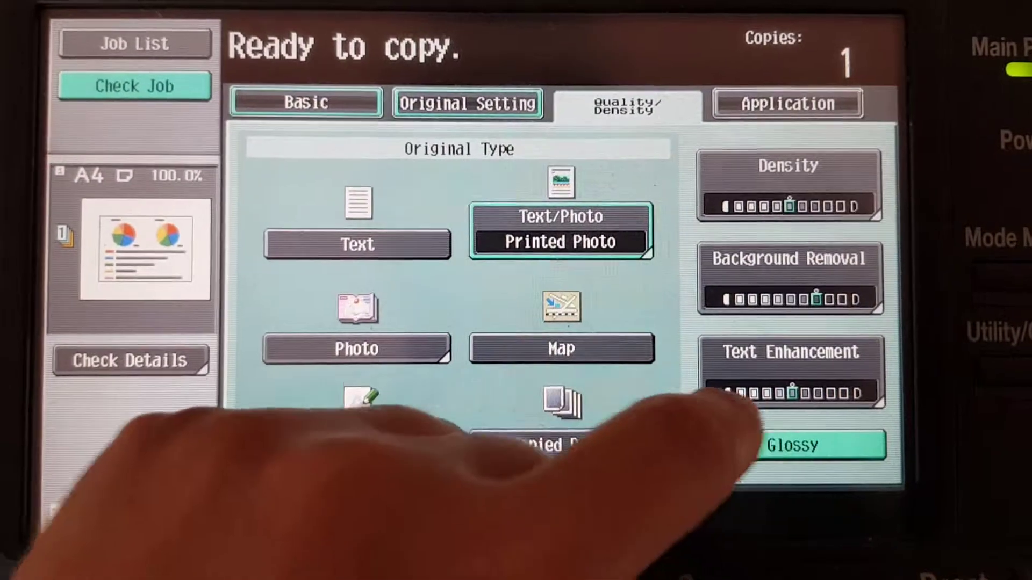
pyautogui.click(750, 388)
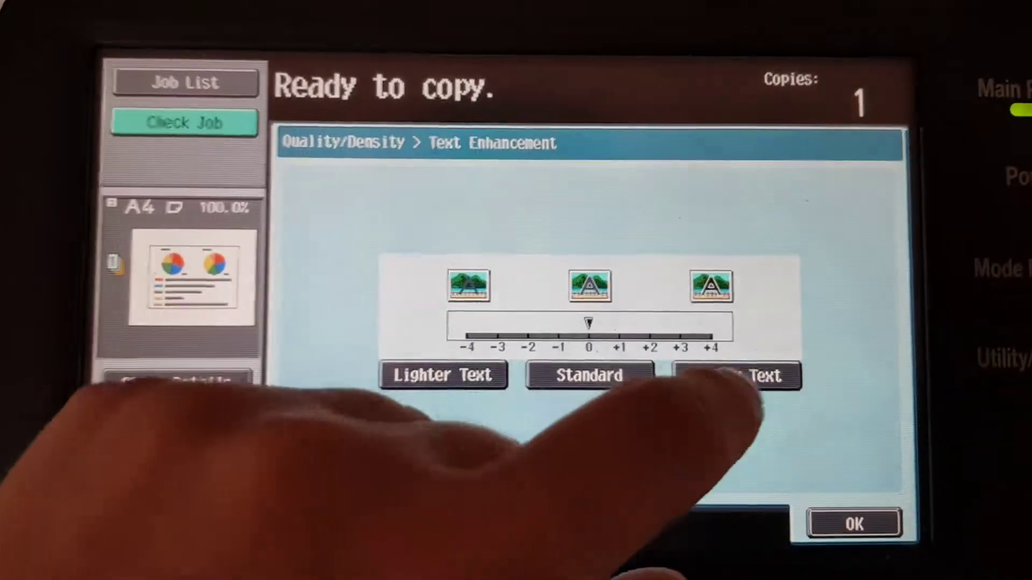
pyautogui.click(738, 379)
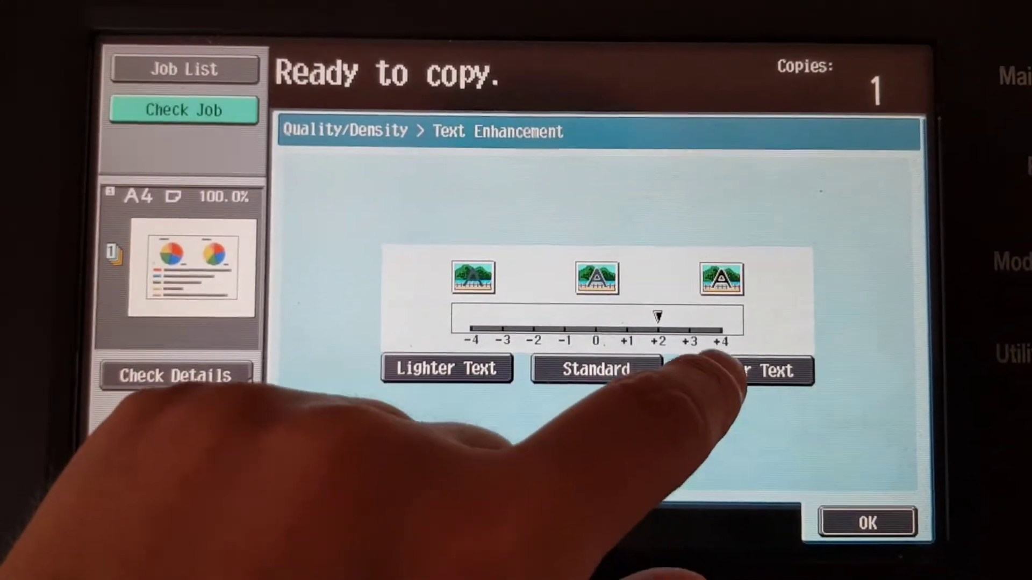
pyautogui.click(739, 379)
pyautogui.click(880, 517)
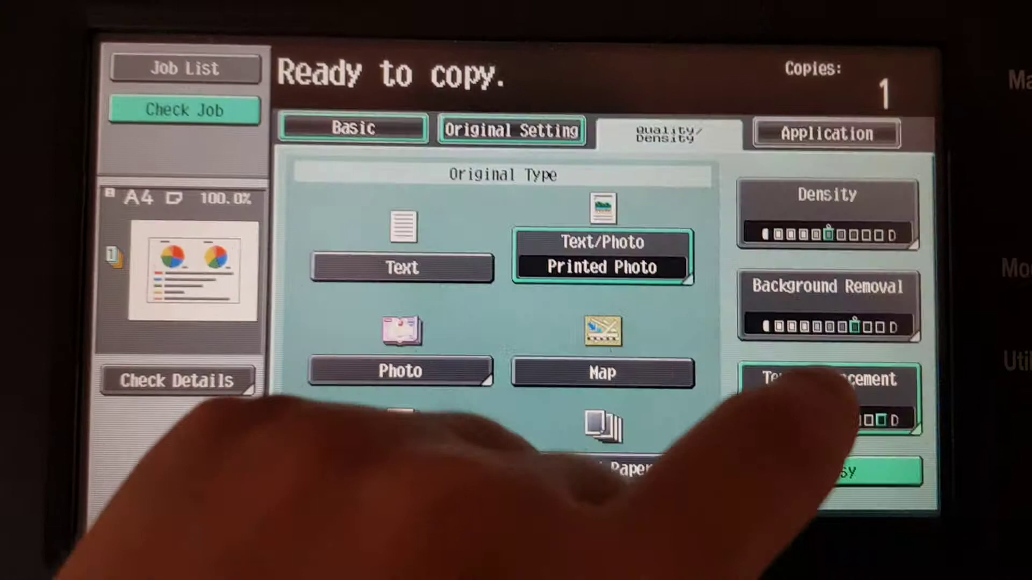
# - Raise background removal one step darker
pyautogui.click(822, 330)
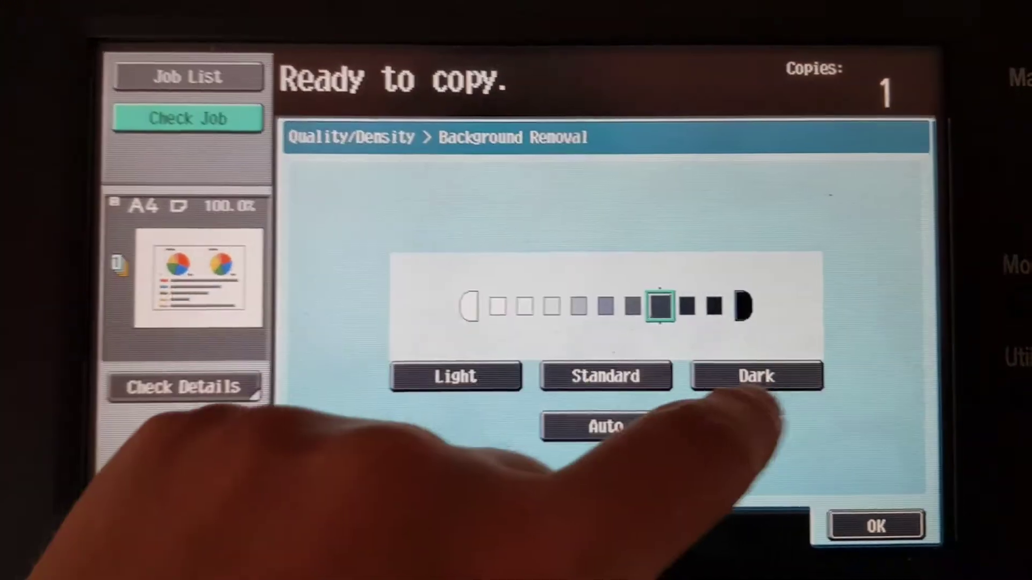
pyautogui.click(750, 414)
pyautogui.click(858, 502)
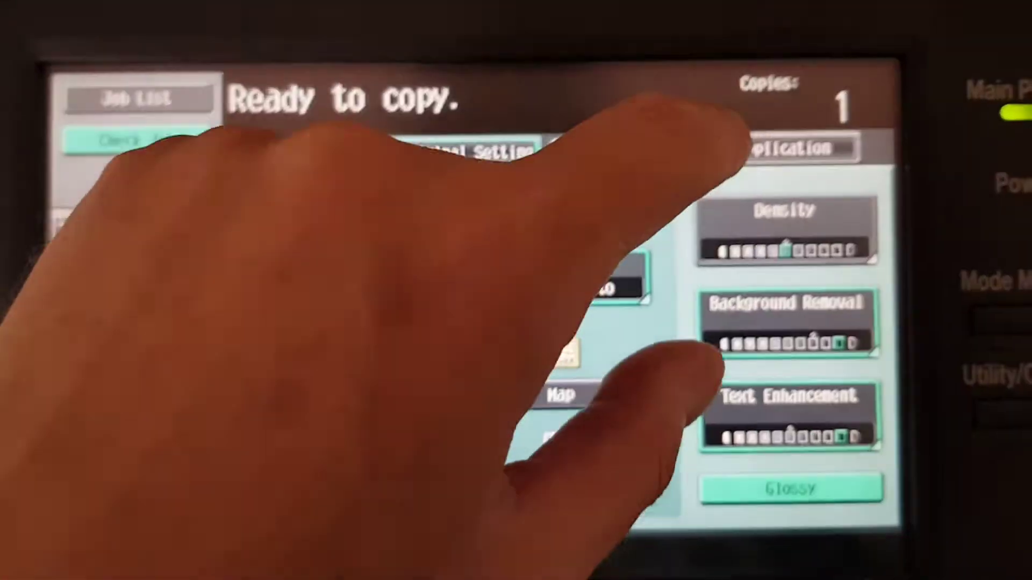
# - Open Edit Color's Background Color settings and browse both pages of colours
pyautogui.click(814, 105)
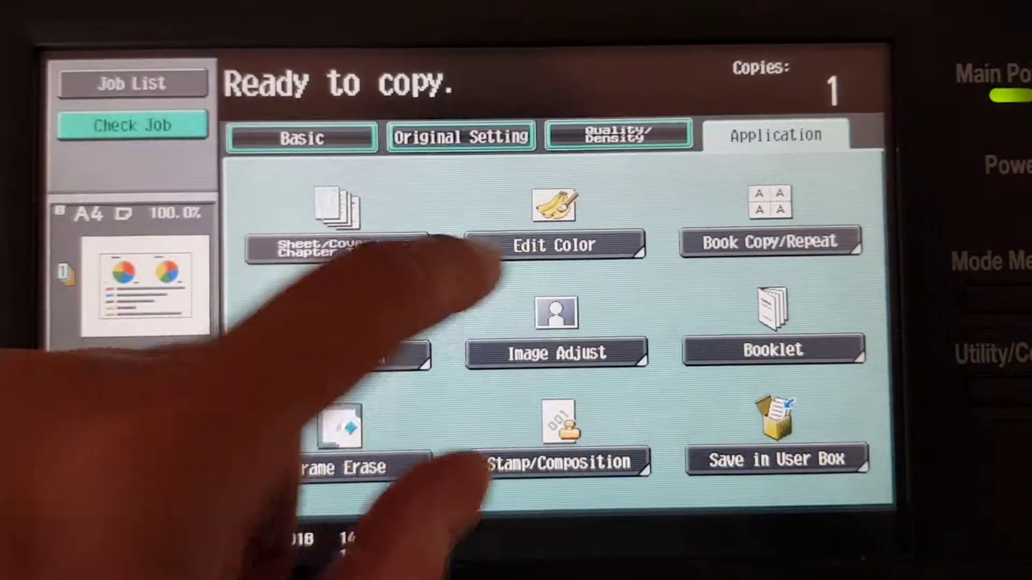
pyautogui.click(573, 252)
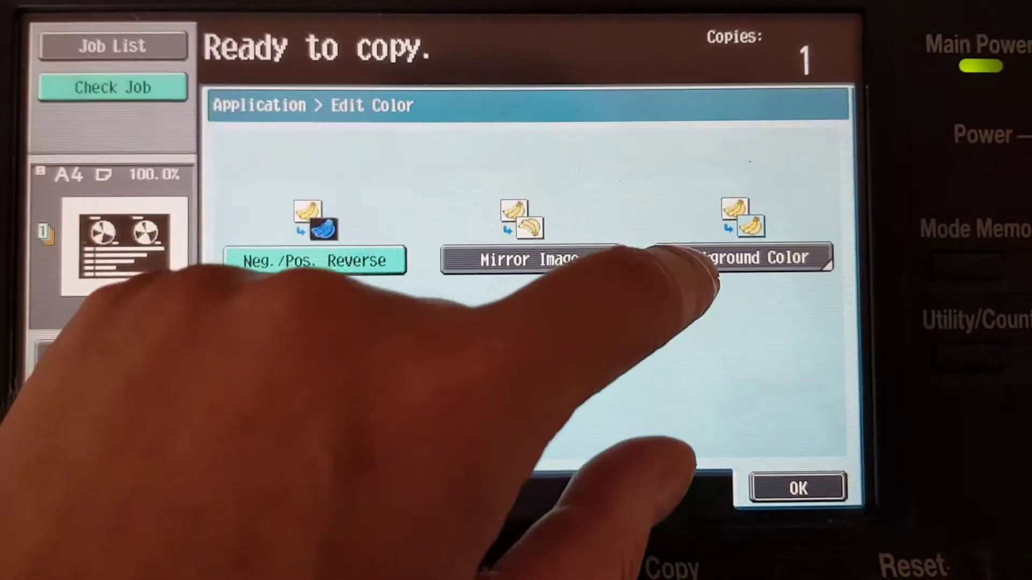
pyautogui.click(753, 282)
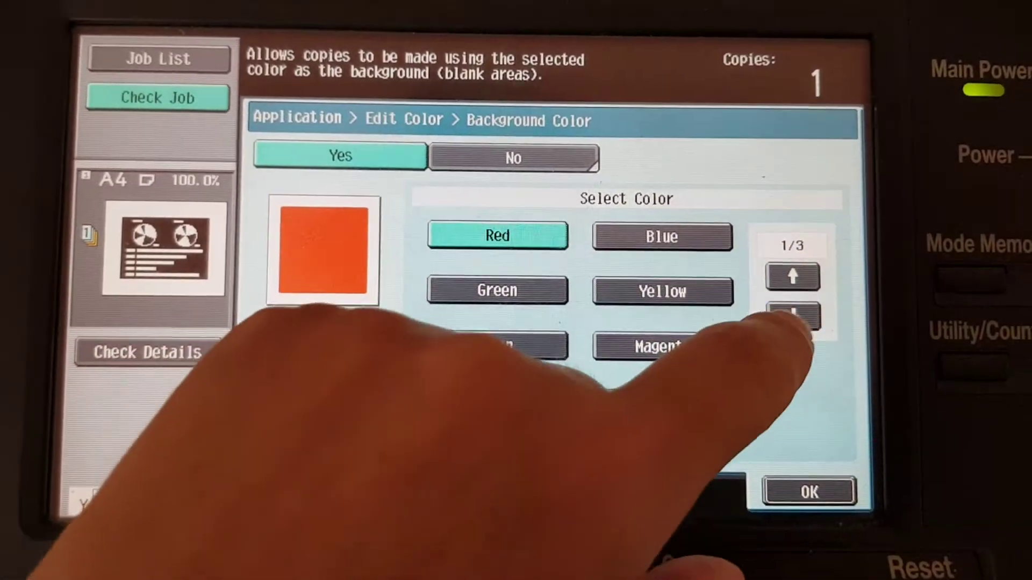
pyautogui.click(799, 313)
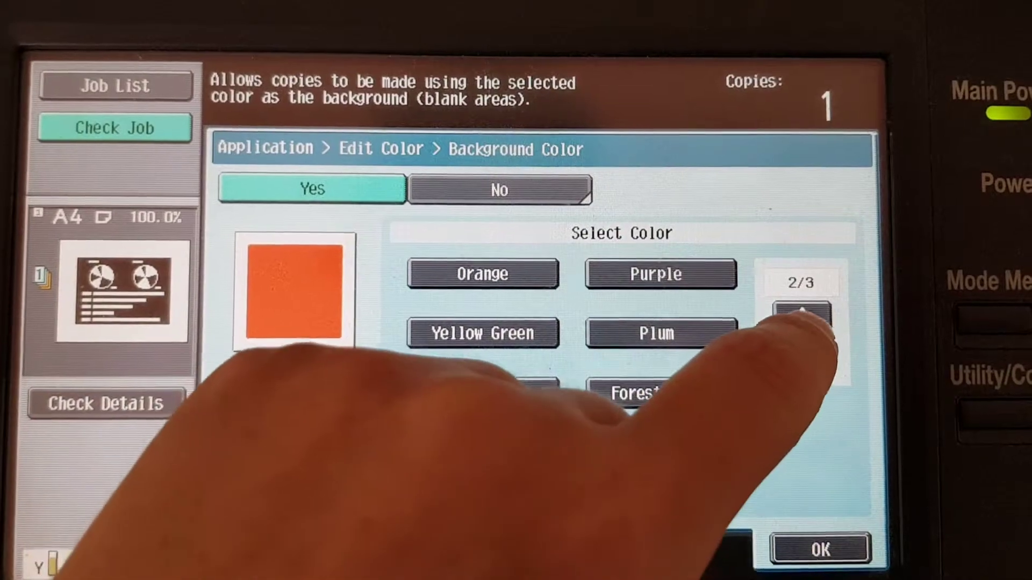
pyautogui.click(803, 314)
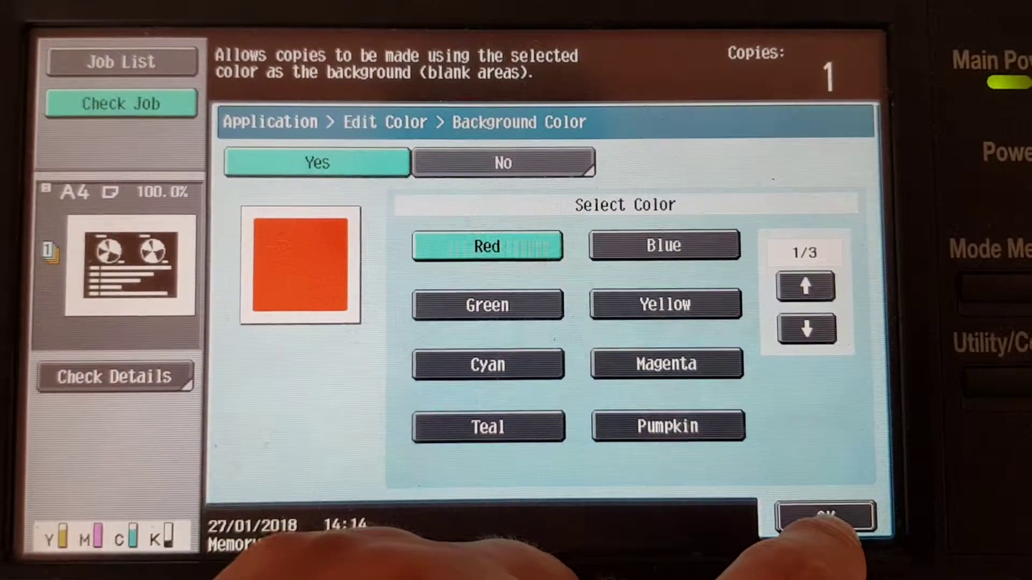
# - Confirm the red background and lower brightness to -3
pyautogui.click(822, 520)
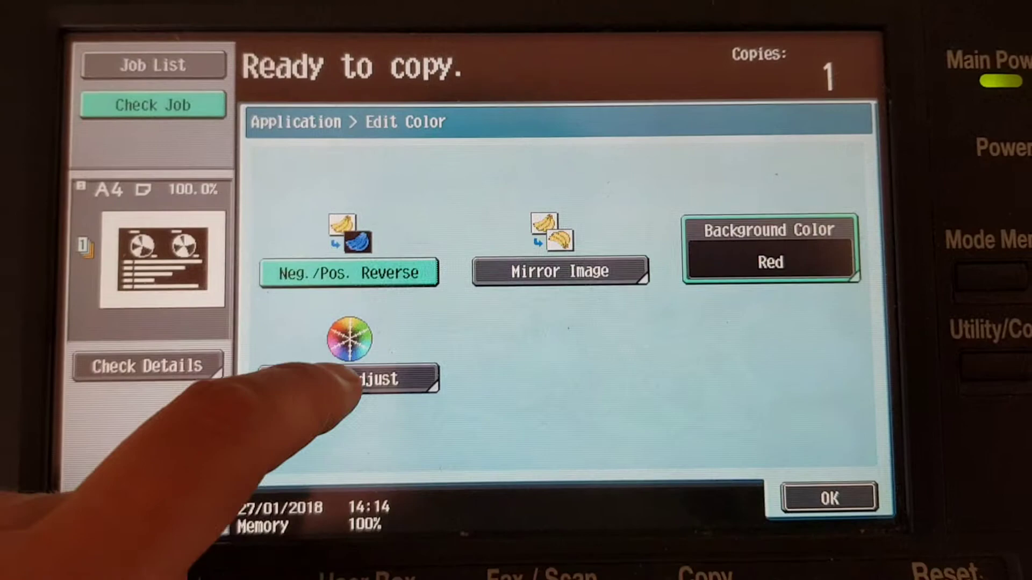
pyautogui.click(347, 387)
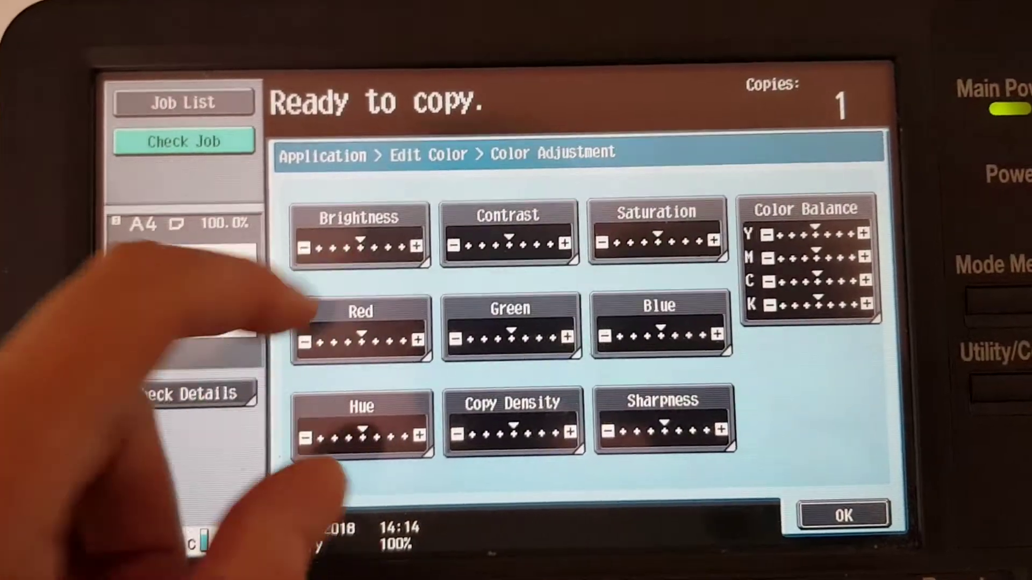
pyautogui.click(364, 219)
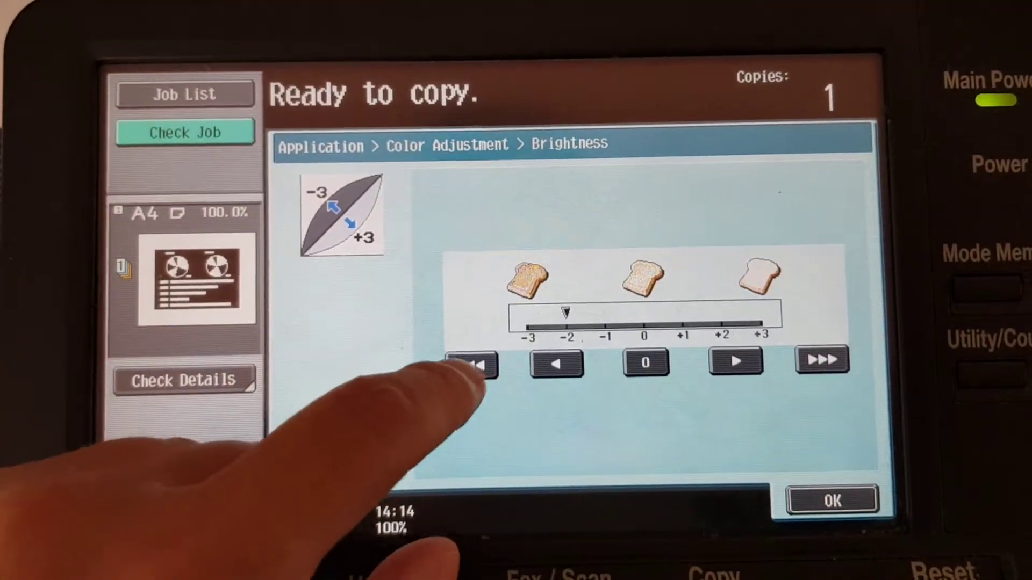
pyautogui.click(470, 355)
pyautogui.click(831, 492)
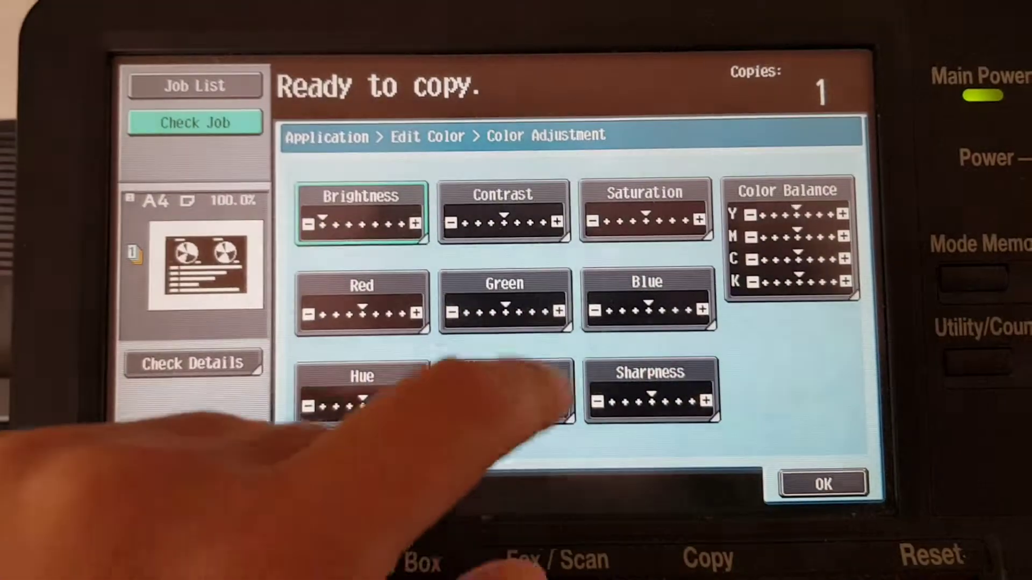
# - Set saturation and red to +3, and increase sharpness
pyautogui.click(643, 221)
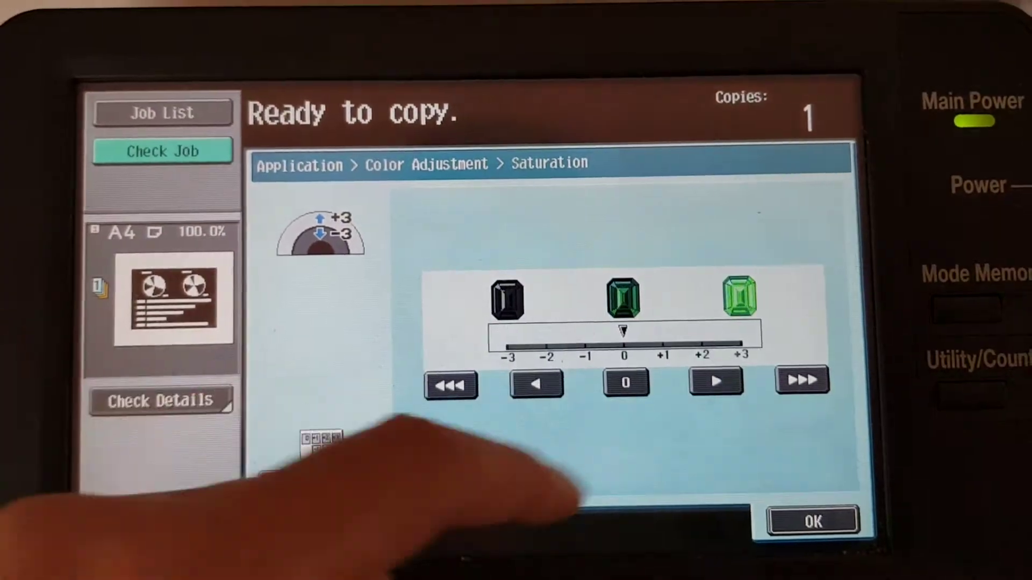
pyautogui.click(792, 377)
pyautogui.click(805, 519)
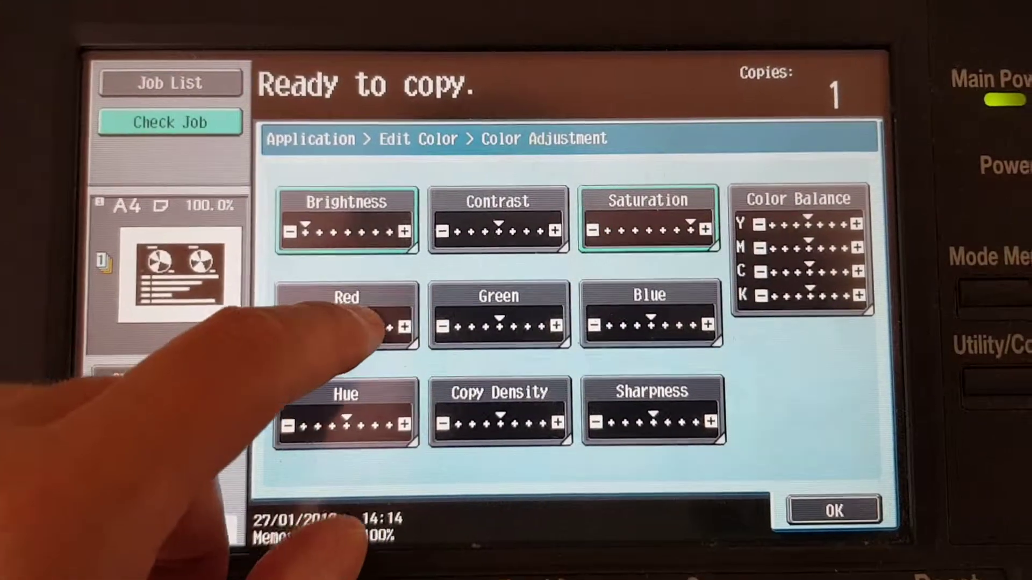
pyautogui.click(354, 310)
pyautogui.click(788, 368)
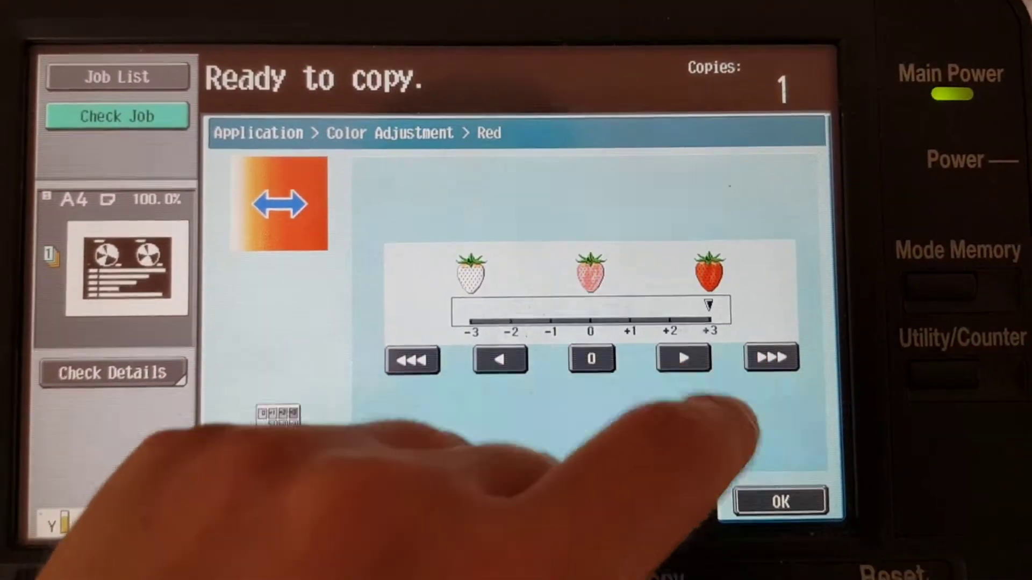
pyautogui.click(782, 508)
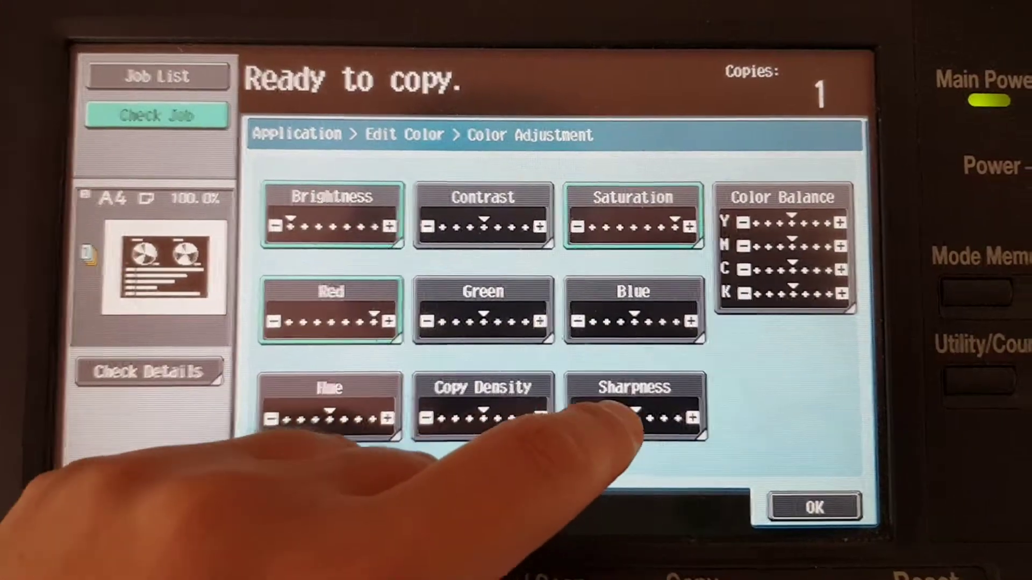
pyautogui.click(644, 408)
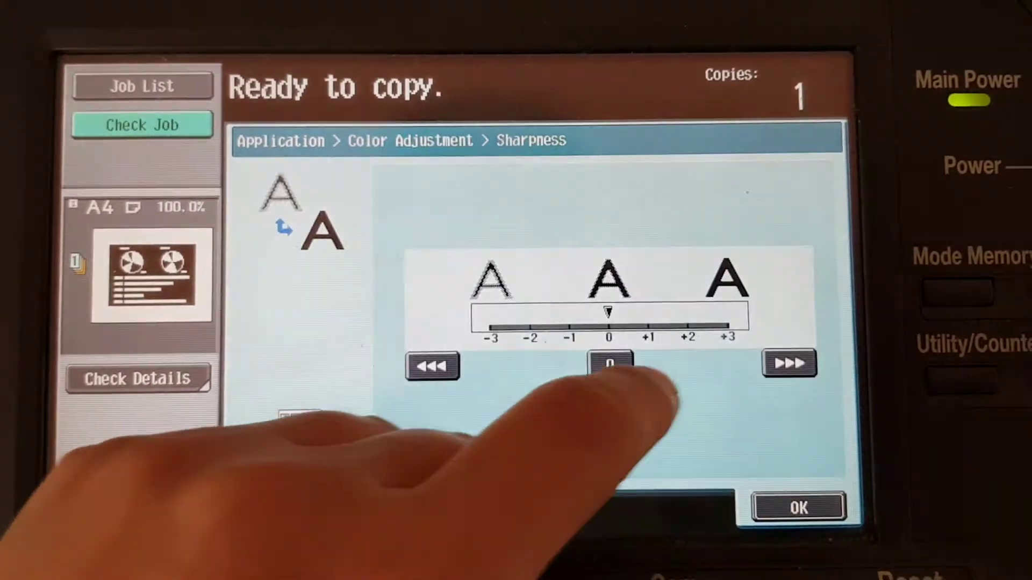
pyautogui.click(766, 355)
pyautogui.click(767, 494)
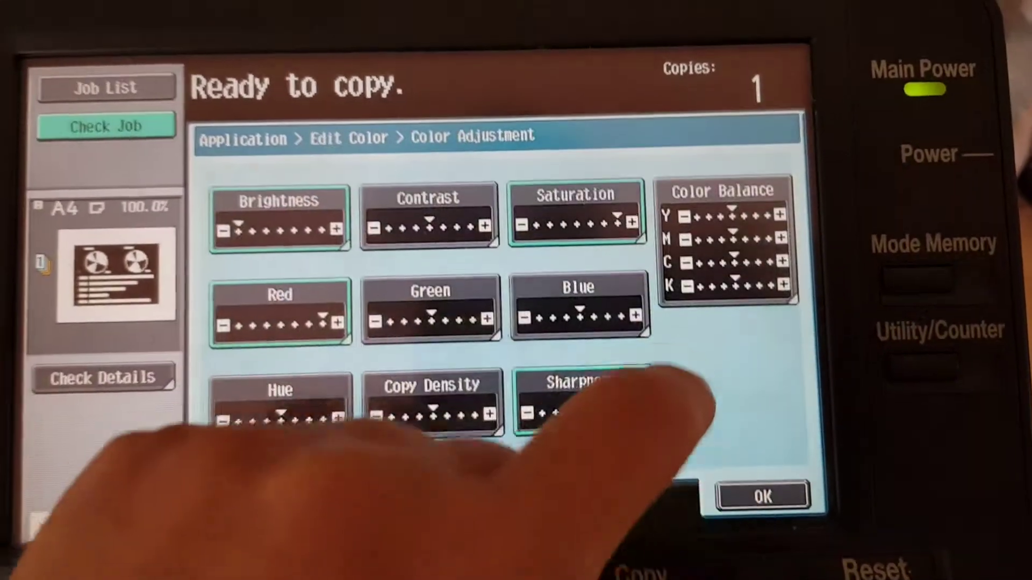
# - Adjust colour balance: raise yellow and cyan, magenta +3, black +1
pyautogui.click(709, 250)
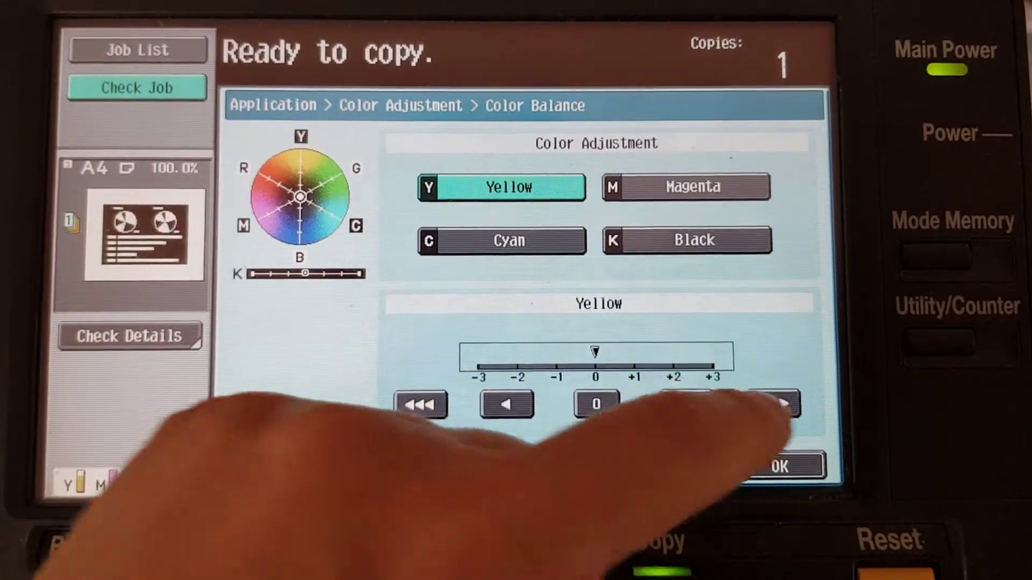
pyautogui.click(789, 476)
pyautogui.click(696, 183)
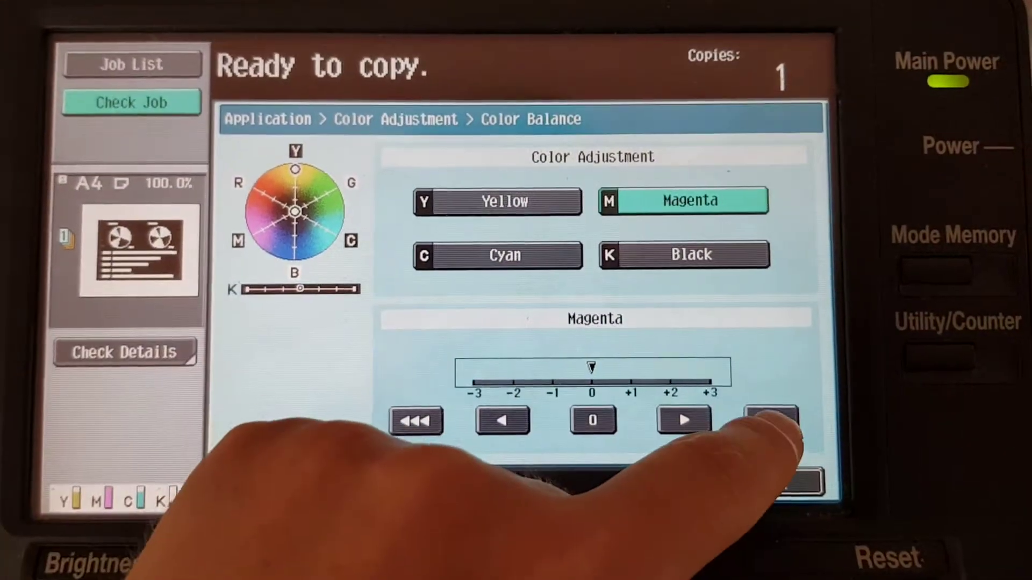
pyautogui.click(777, 416)
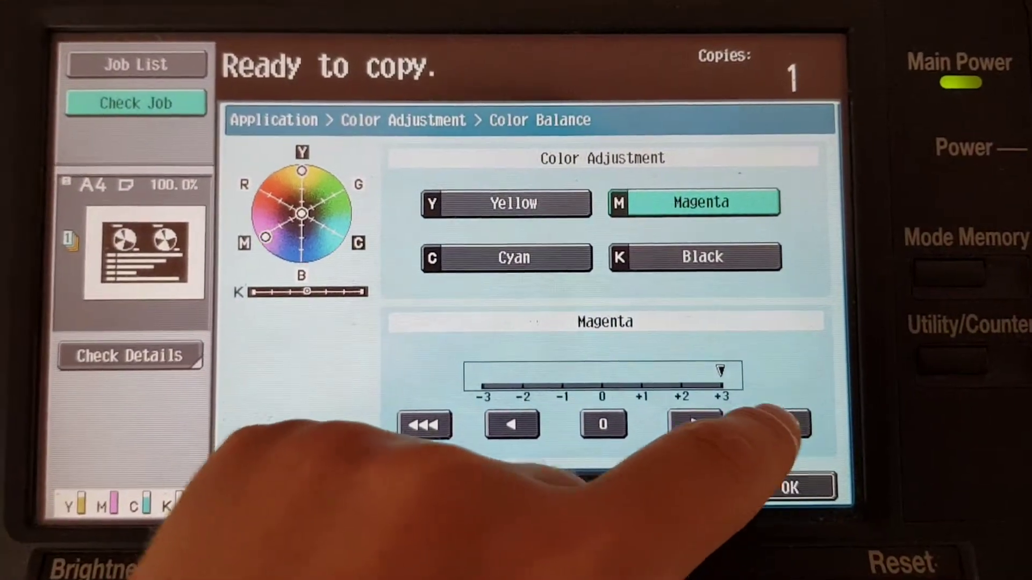
pyautogui.click(519, 254)
pyautogui.click(803, 440)
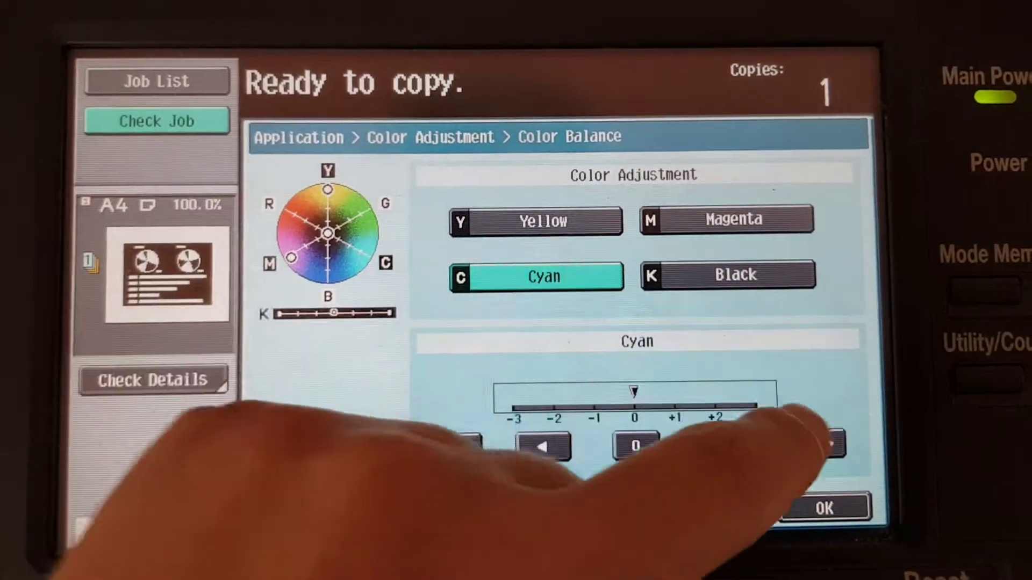
pyautogui.click(694, 263)
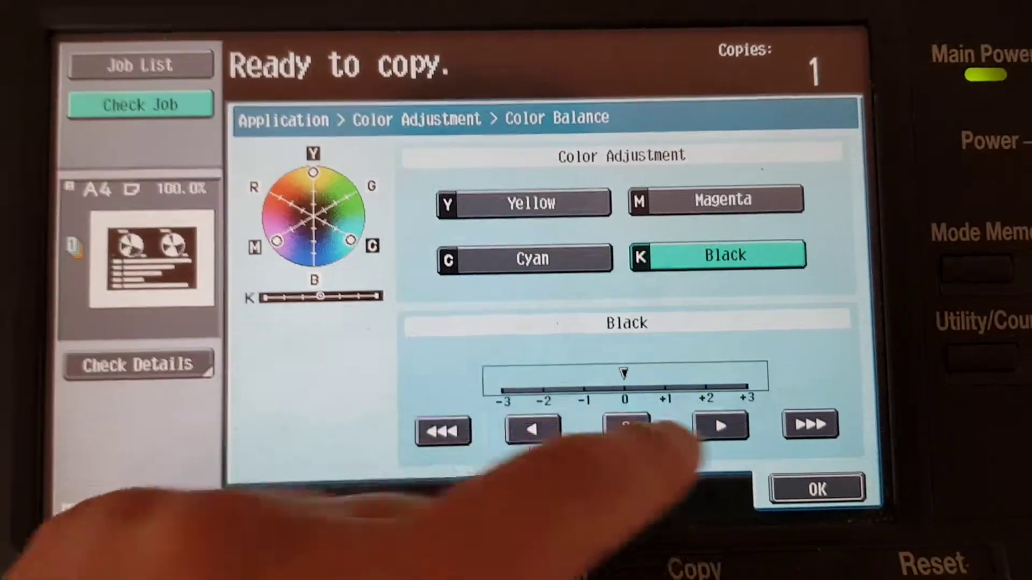
pyautogui.click(719, 436)
pyautogui.click(717, 417)
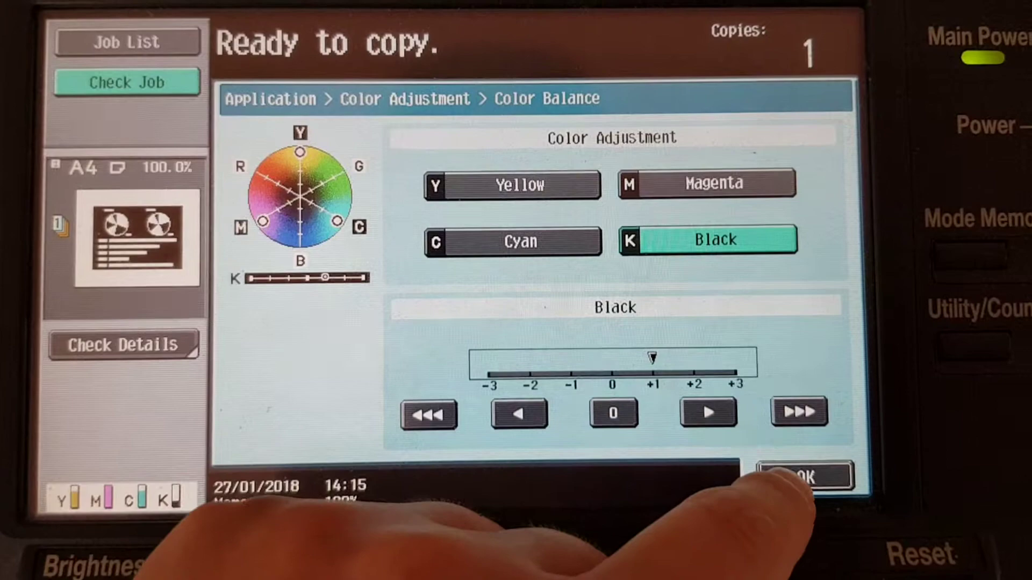
pyautogui.click(806, 482)
# - Confirm Color Adjust and Edit Color to return to the Application tab
pyautogui.click(807, 471)
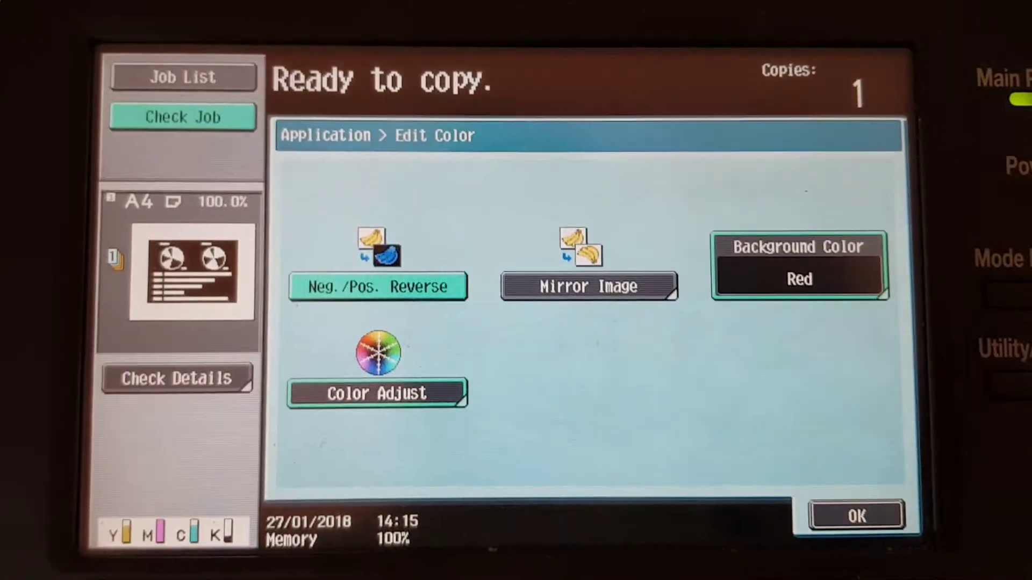
pyautogui.click(842, 526)
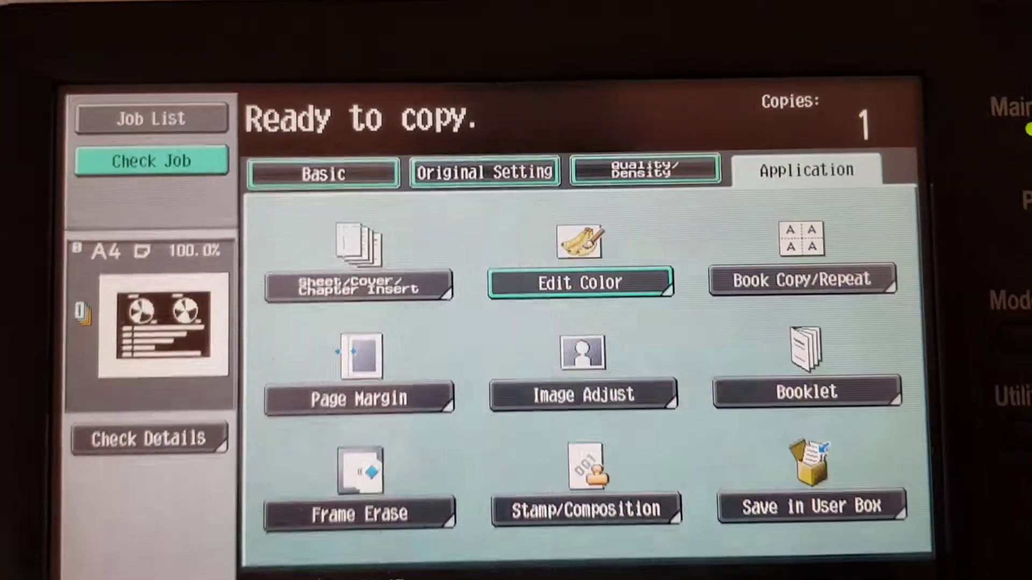